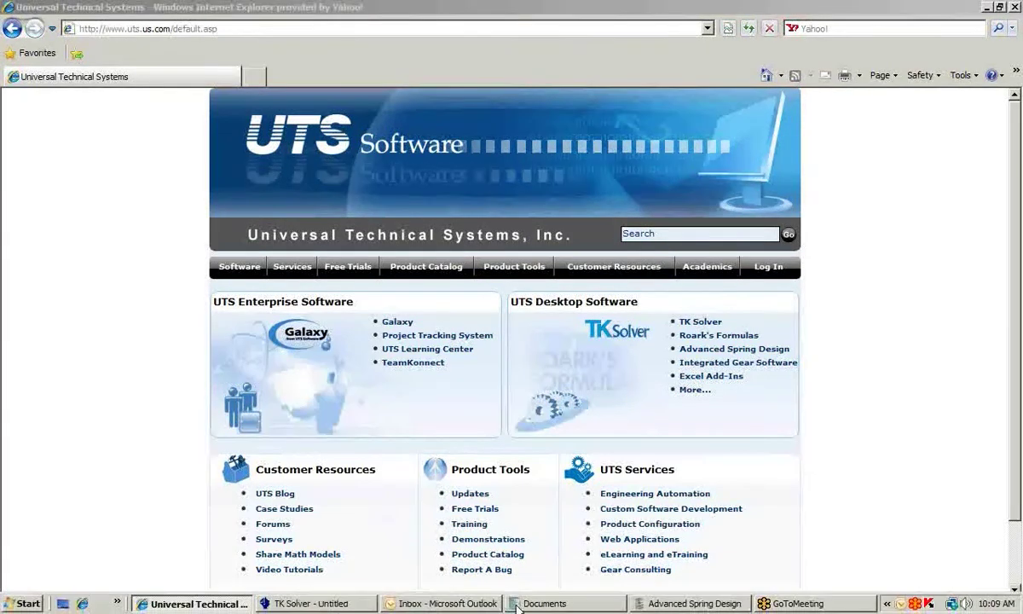
# Switch to Advanced Spring Design and start a new design for a single cylindrical compression spring with round wire.
pyautogui.click(692, 602)
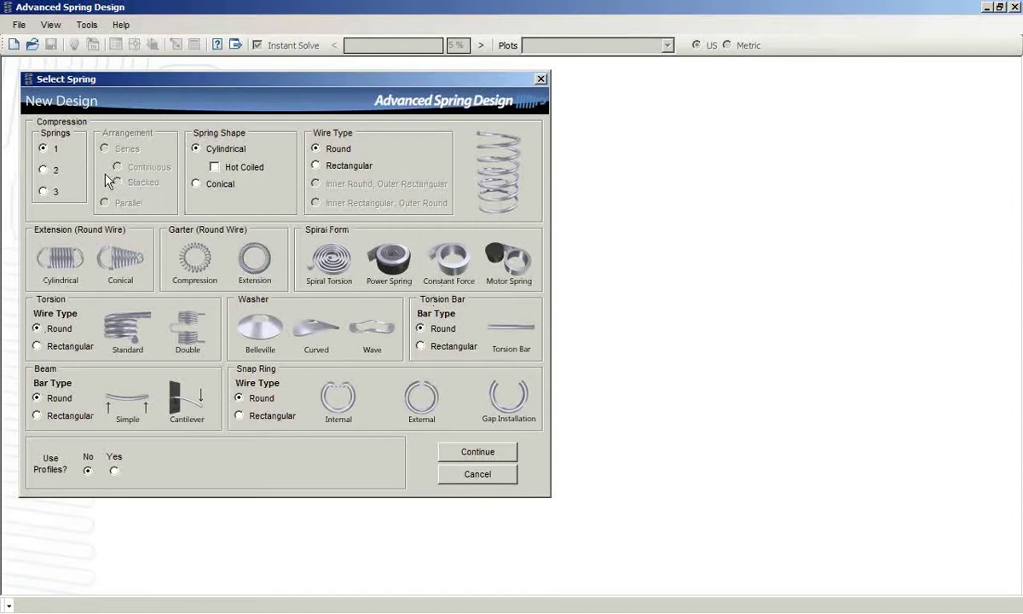
pyautogui.click(46, 169)
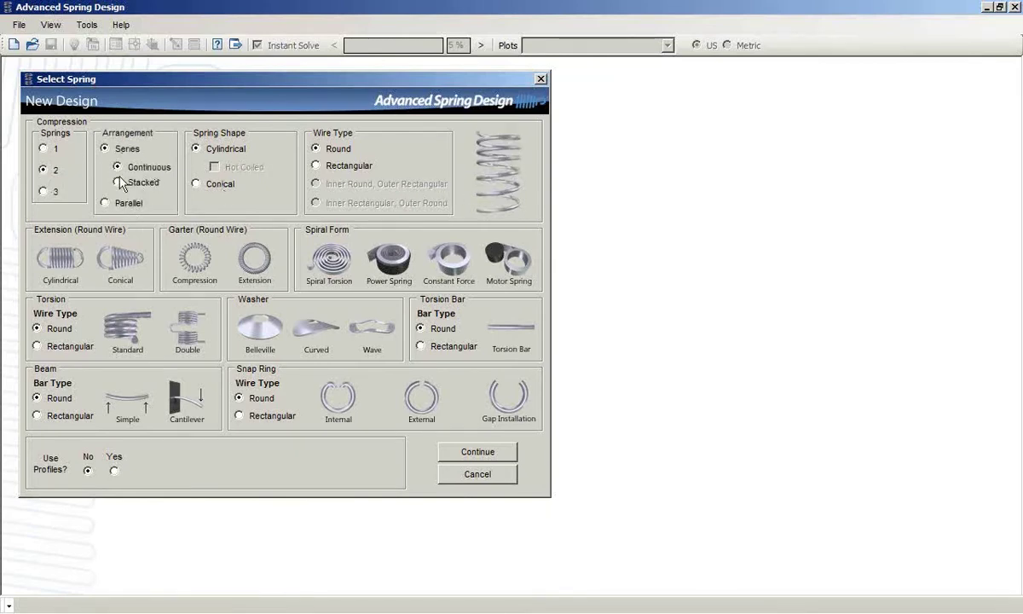
pyautogui.click(104, 202)
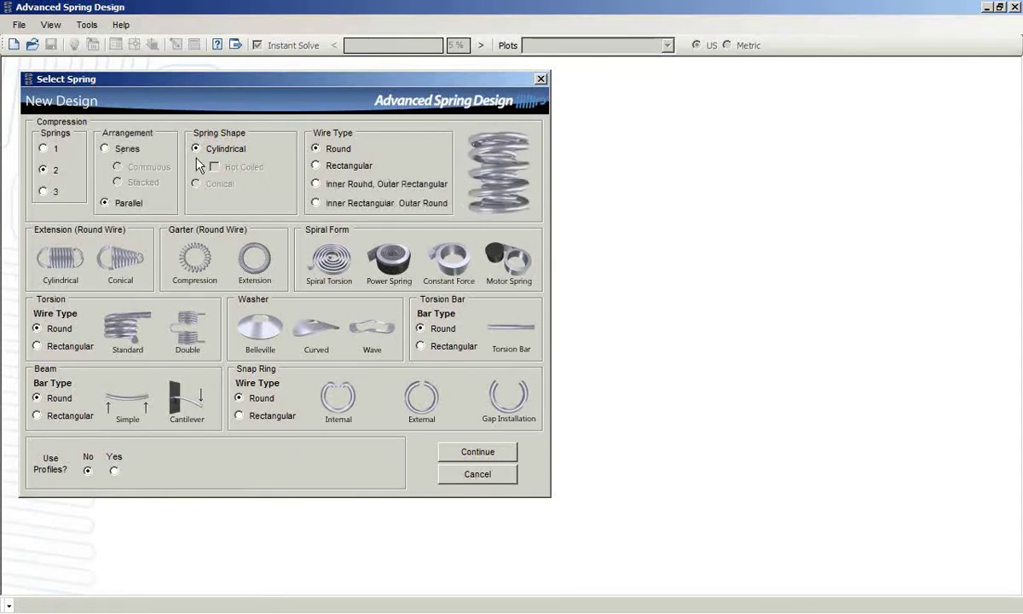
pyautogui.click(44, 149)
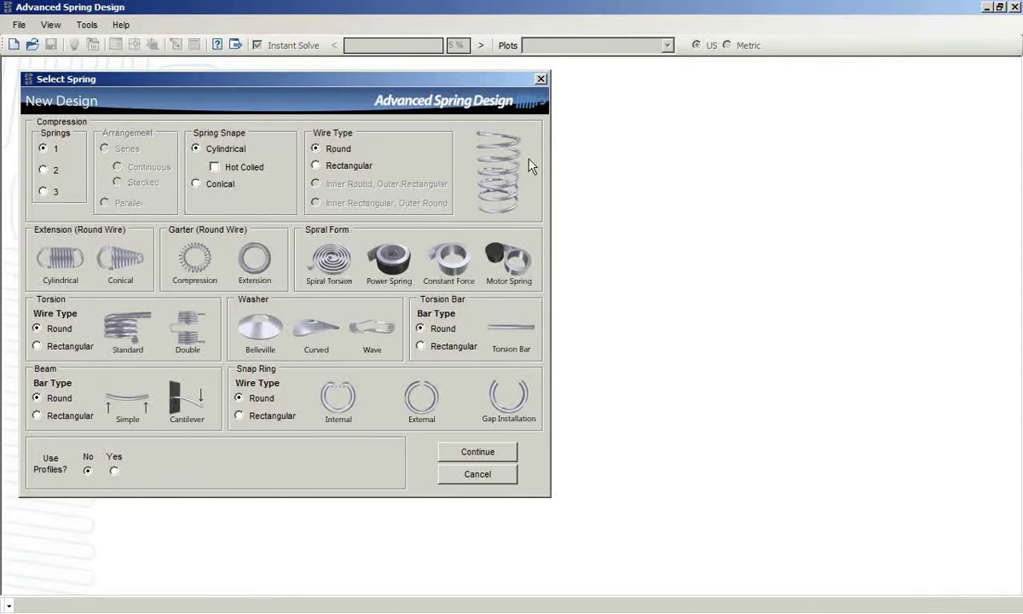
pyautogui.click(505, 176)
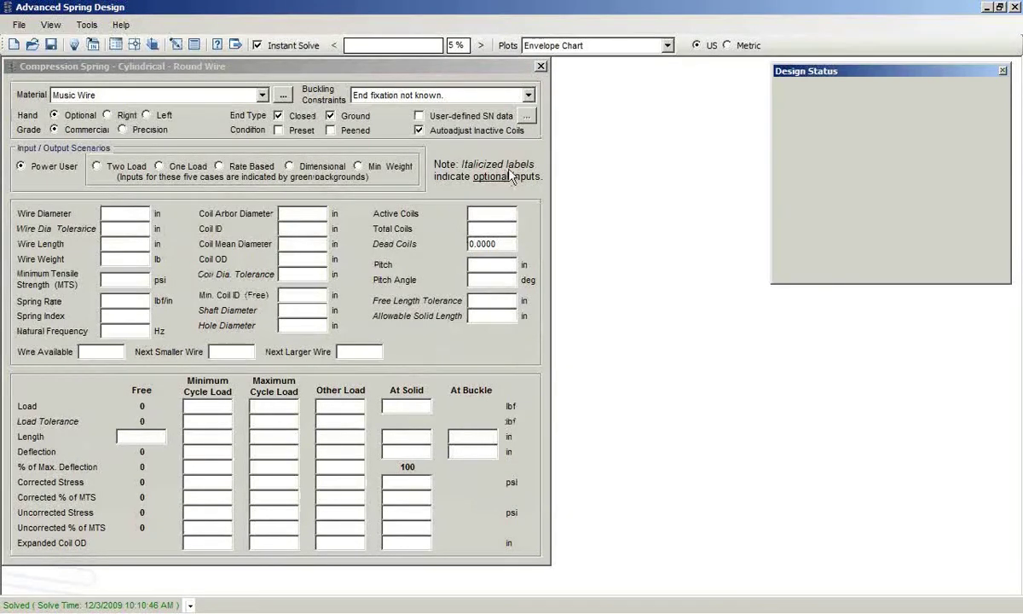
# Compare the required inputs of the Two Load, Min. Weight and Rate Based scenarios, ending in the Power User scenario.
pyautogui.click(73, 162)
pyautogui.click(97, 167)
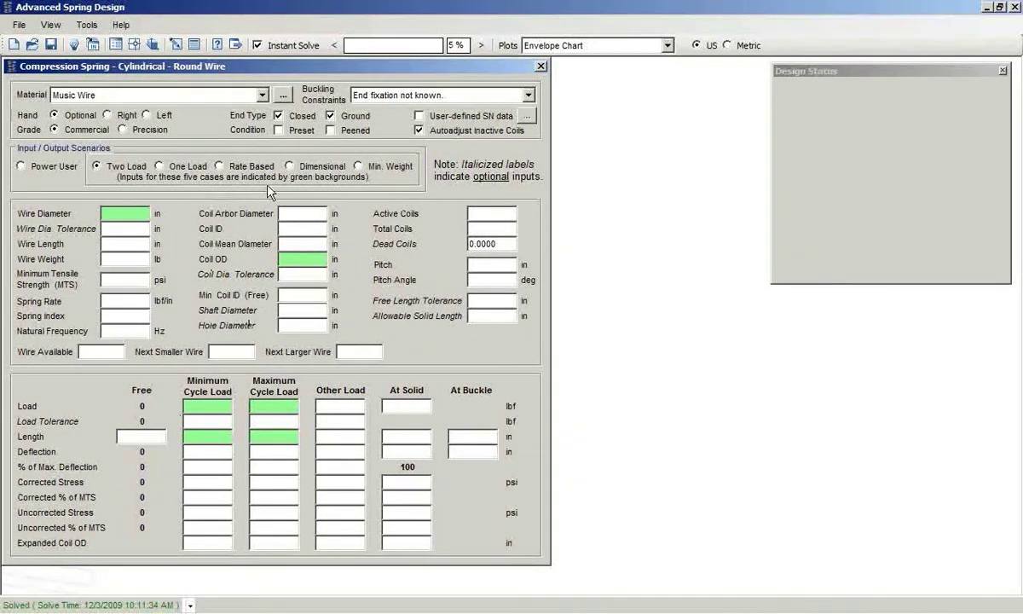
pyautogui.click(358, 167)
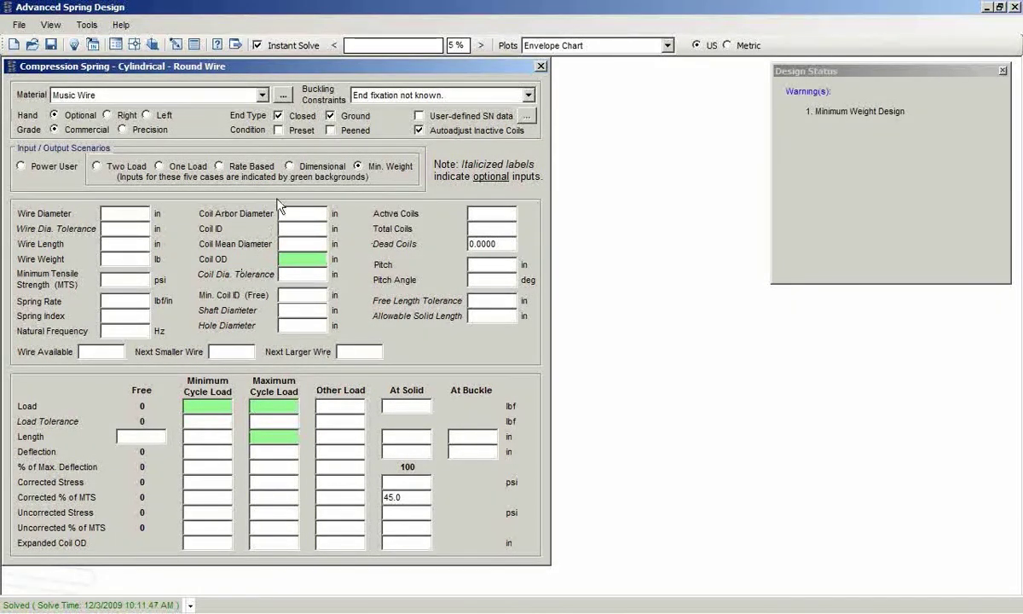
pyautogui.click(220, 168)
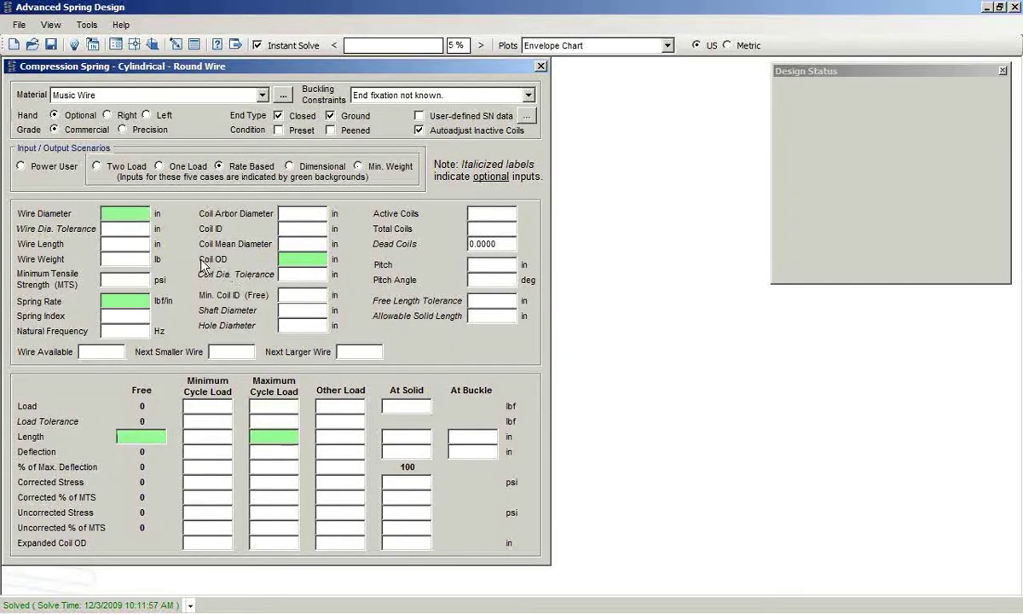
pyautogui.click(22, 167)
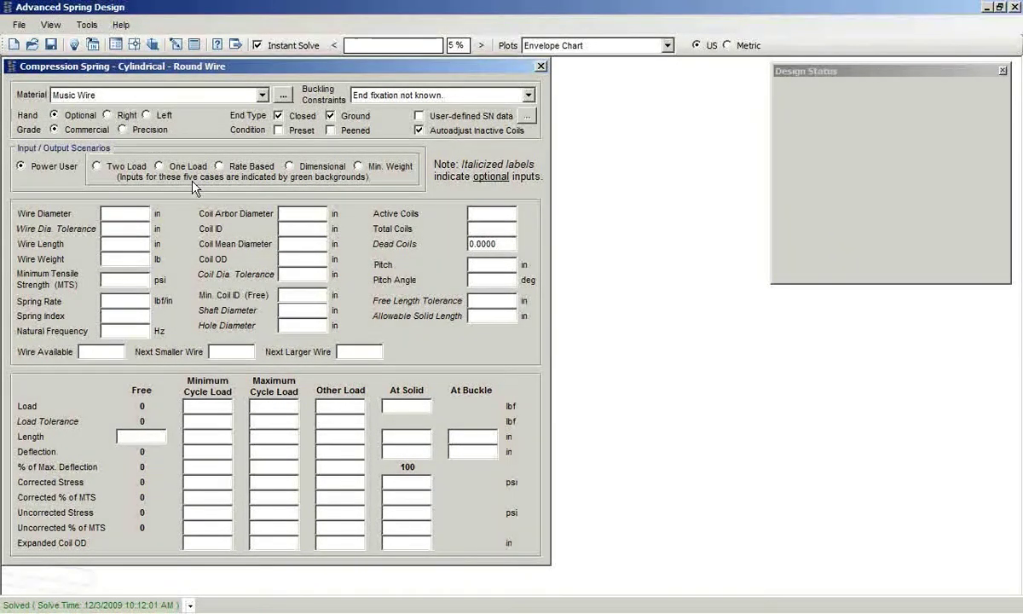
# Set the wire diameter to 0.1 in, the coil OD to 1 in and the total coils to 8.
pyautogui.click(120, 212)
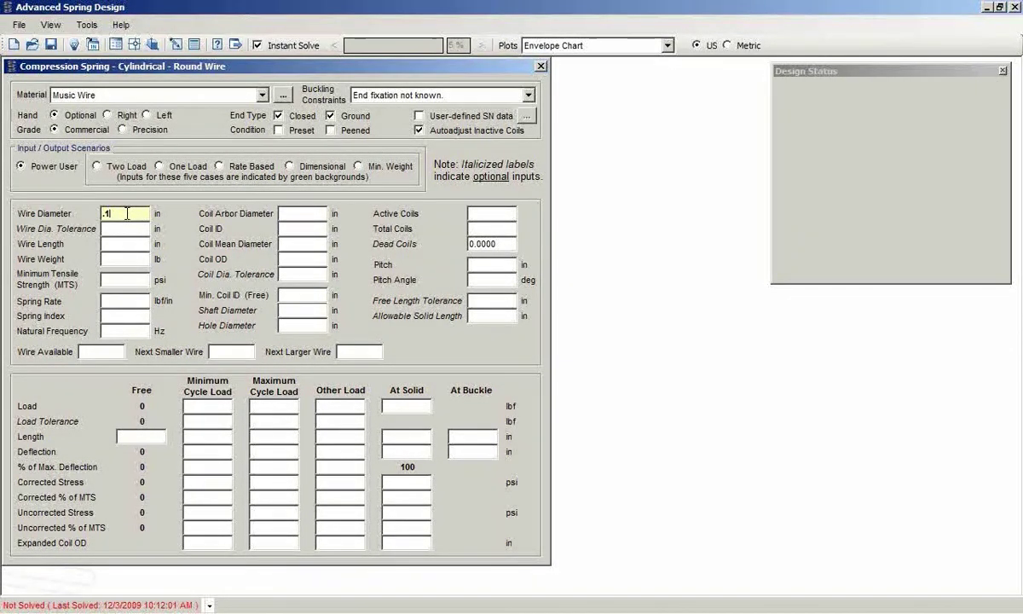
pyautogui.click(284, 257)
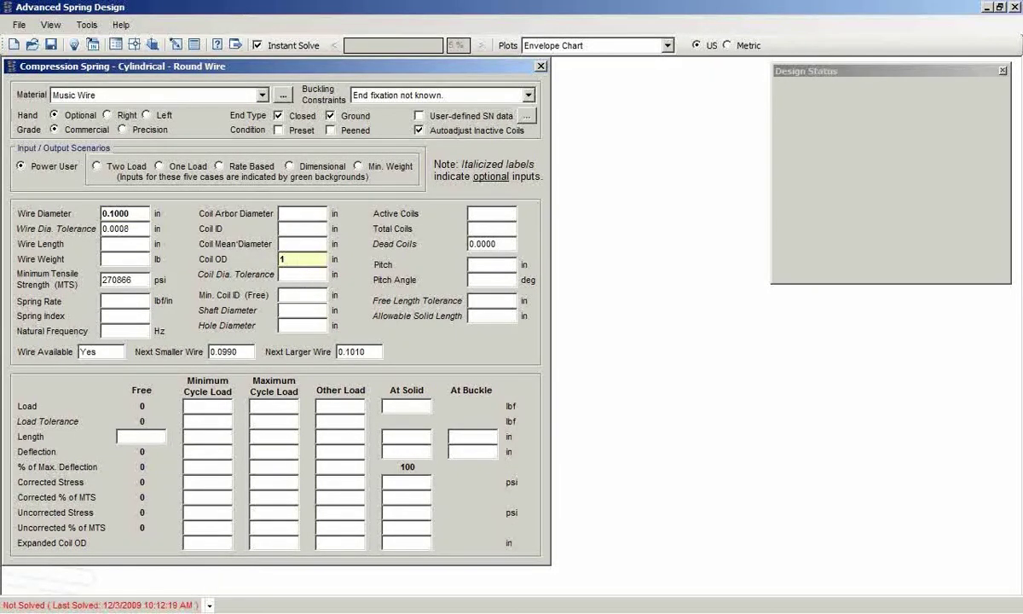
pyautogui.press('Tab')
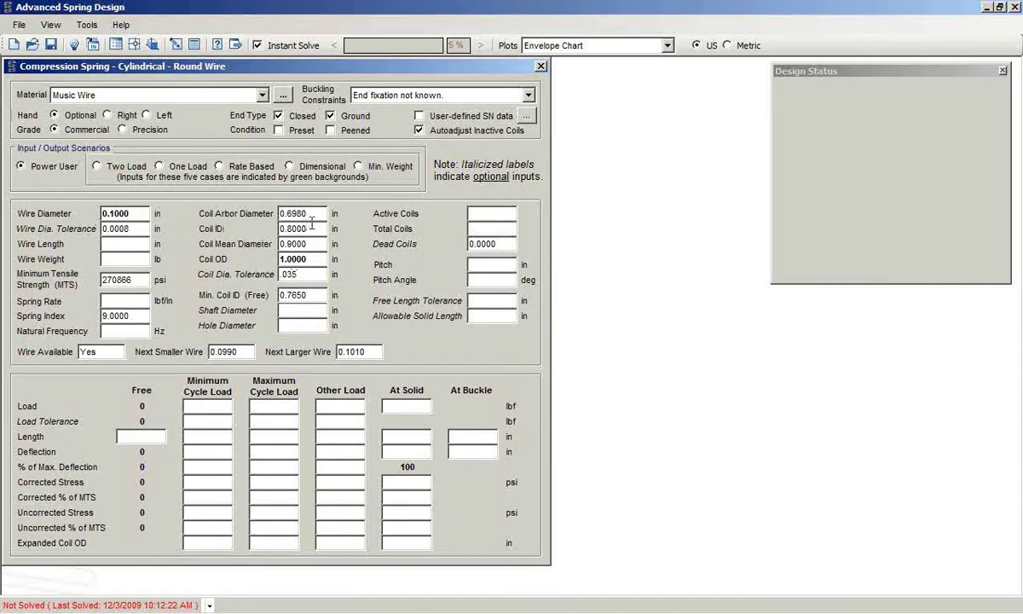
pyautogui.click(486, 229)
pyautogui.write('8')
pyautogui.press('Return')
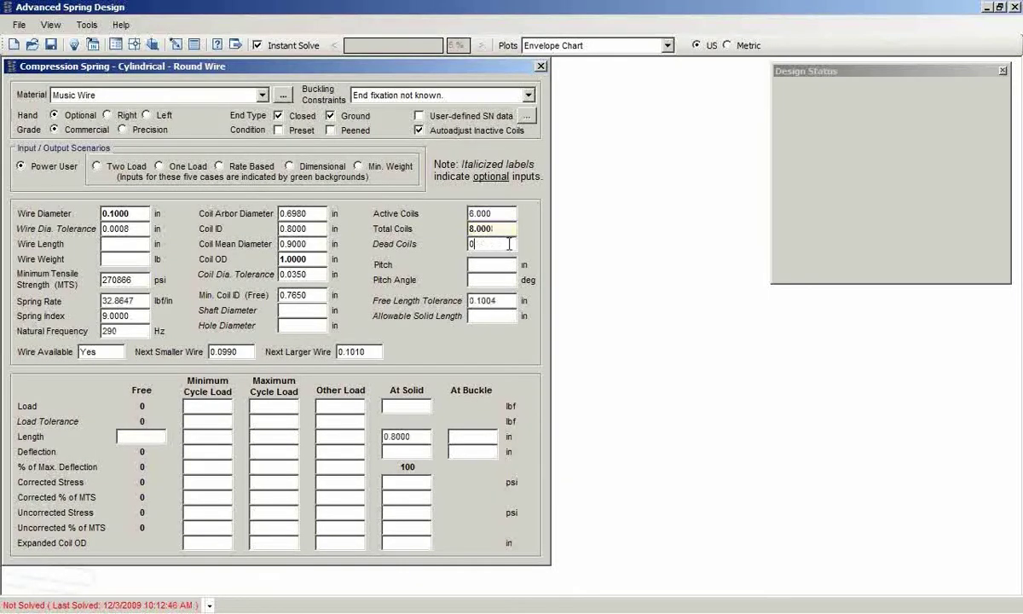
# Set the free length to 2 in, the minimum cycle load to 13 lbf and the maximum cycle load to 26 lbf.
pyautogui.click(138, 435)
pyautogui.write('2')
pyautogui.press('Tab')
pyautogui.write('13')
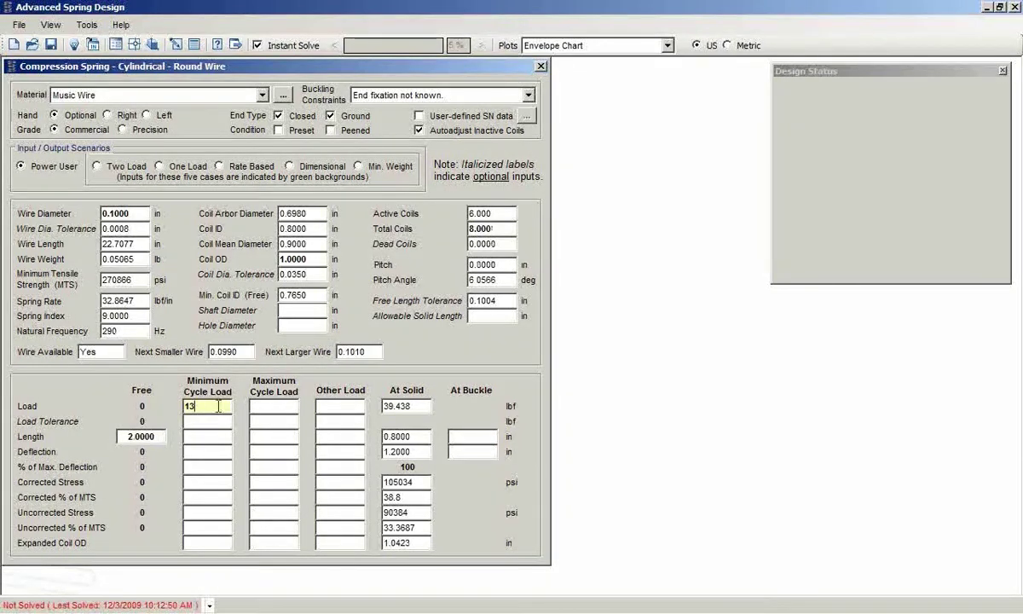
pyautogui.click(271, 407)
pyautogui.write('26')
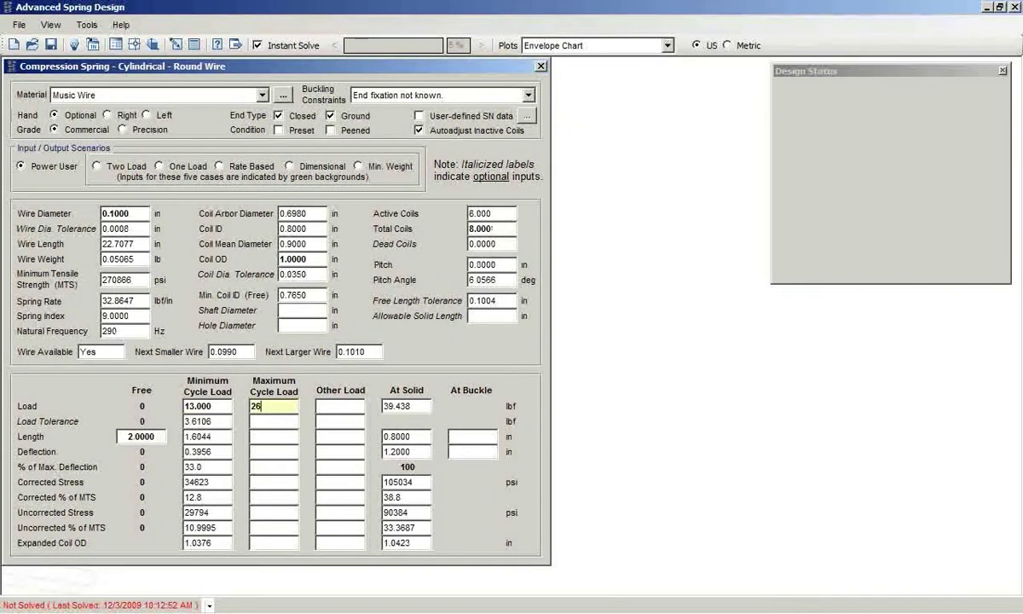
pyautogui.press('Tab')
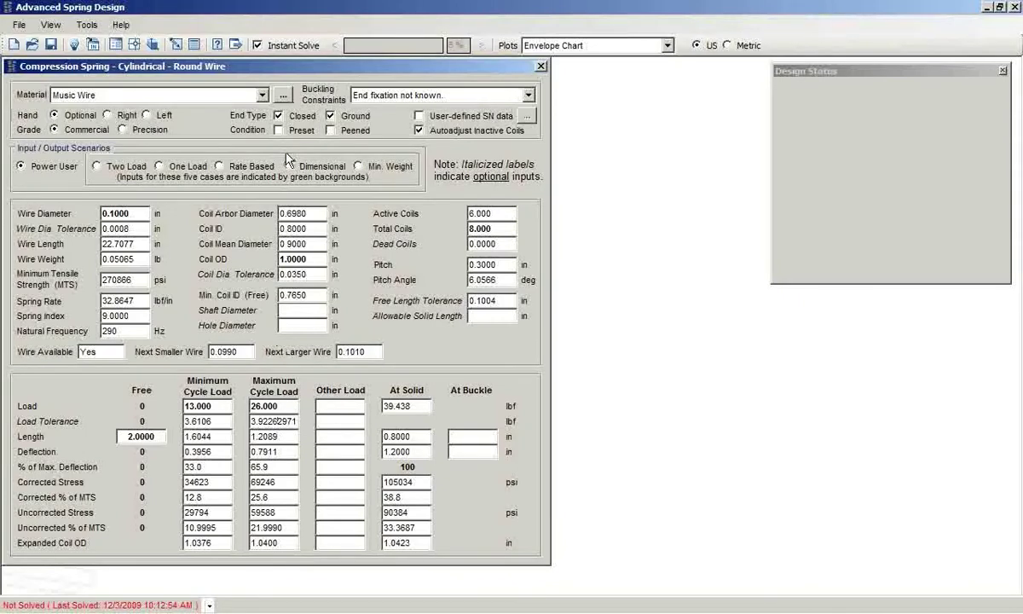
# Show the DXF drawing of the current spring design, examine its dimensions and close it.
pyautogui.click(86, 24)
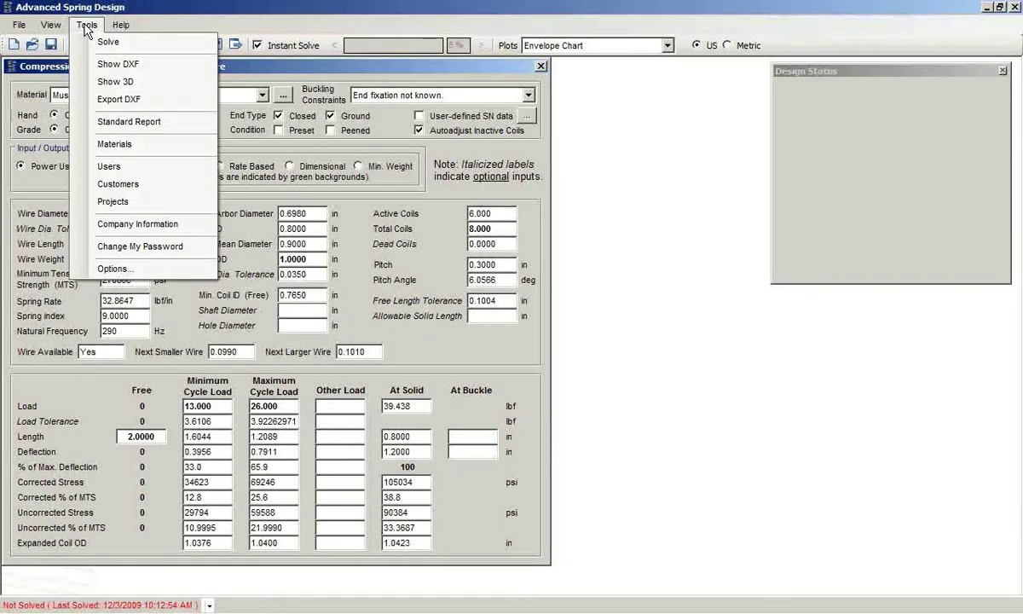
pyautogui.click(111, 65)
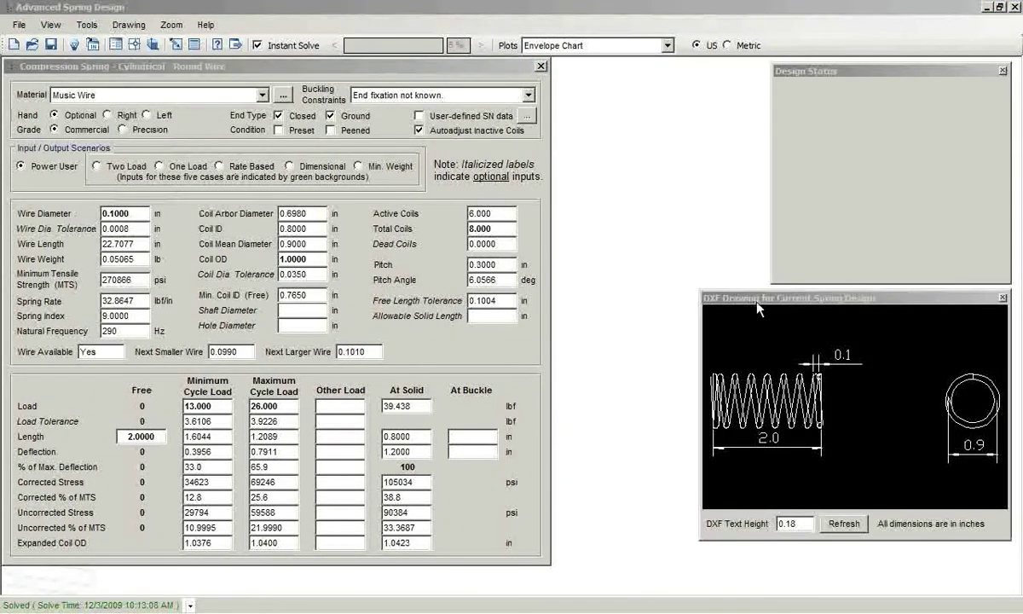
pyautogui.moveTo(750, 297)
pyautogui.mouseDown()
pyautogui.moveTo(505, 105)
pyautogui.moveTo(490, 117)
pyautogui.mouseUp()
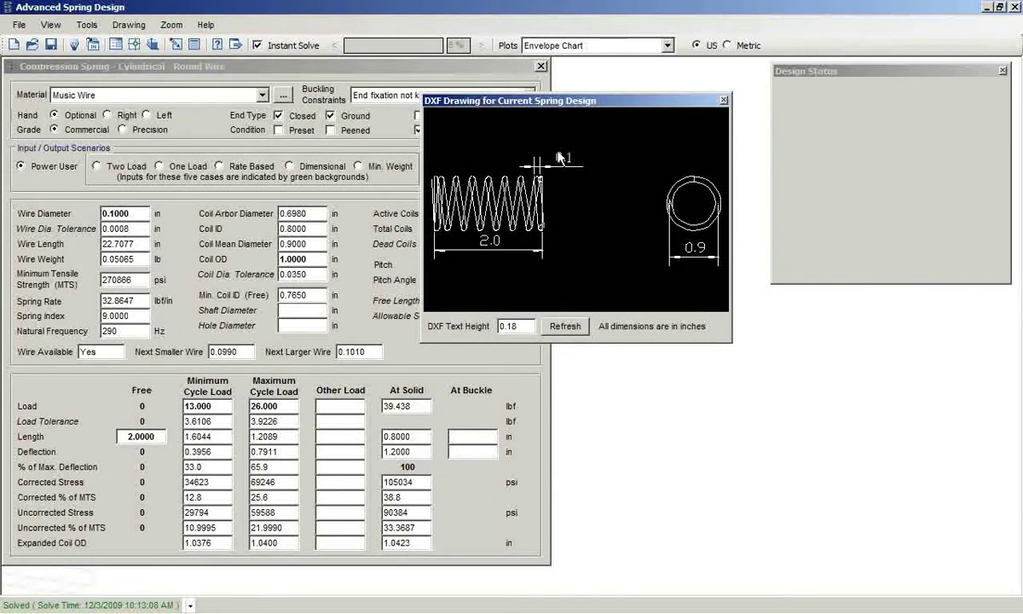
pyautogui.click(725, 100)
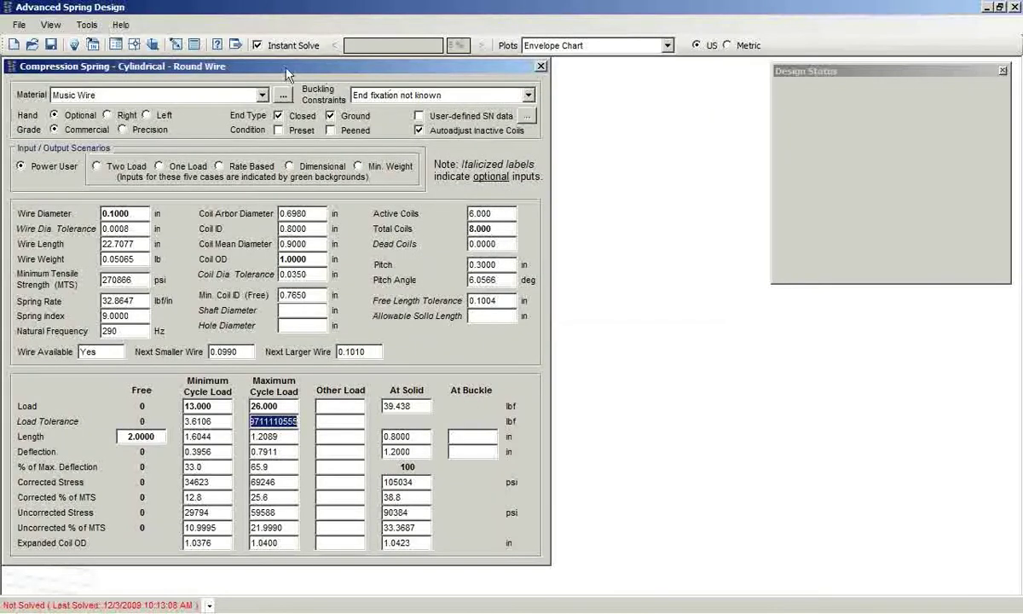
# Show the spring in an enlarged 3D viewer, rotate the model to inspect it and close the viewer.
pyautogui.click(87, 25)
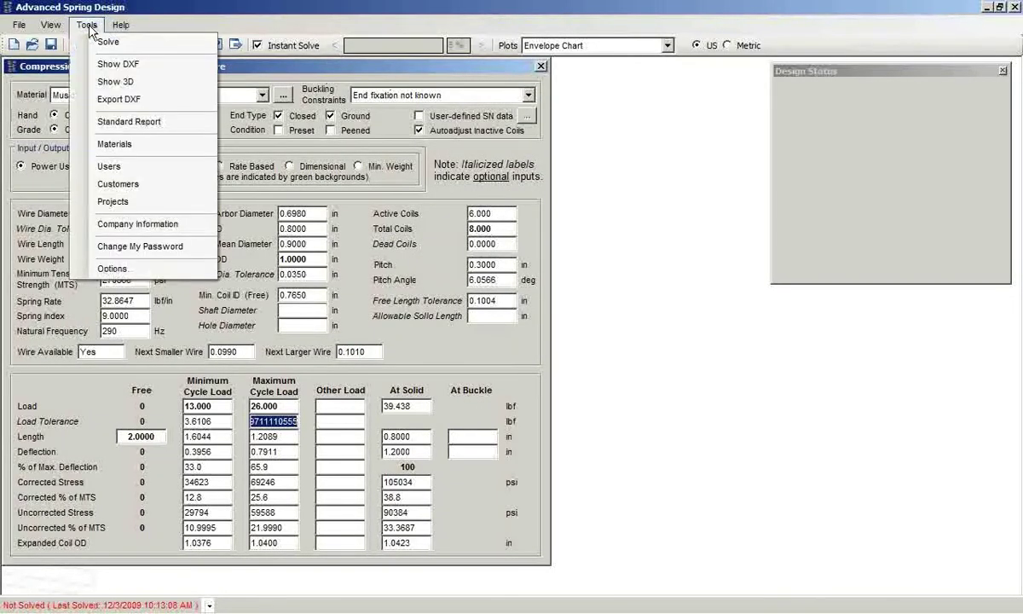
pyautogui.click(107, 82)
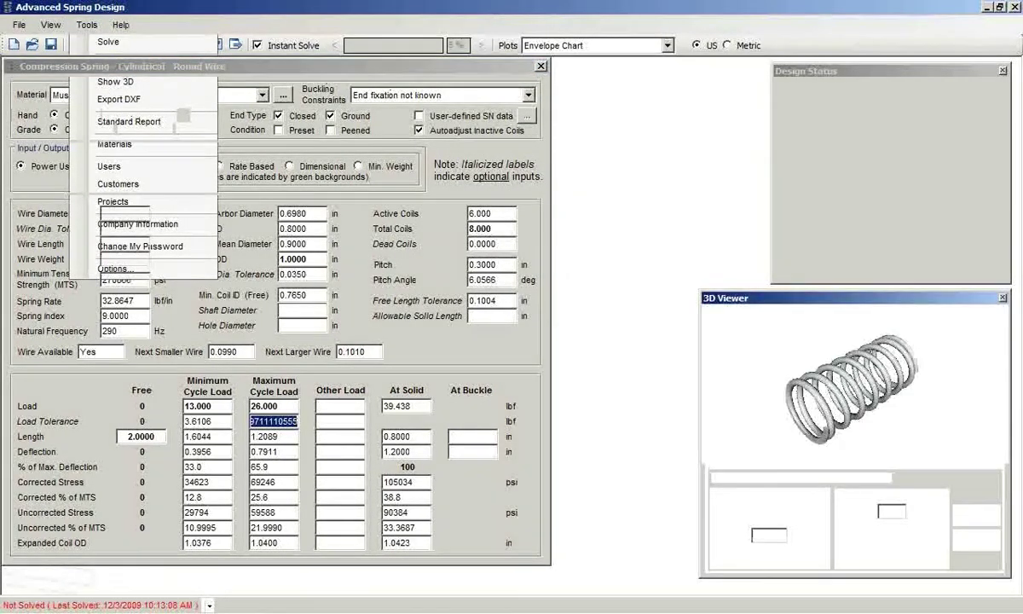
pyautogui.moveTo(709, 279); pyautogui.dragTo(444, 86)
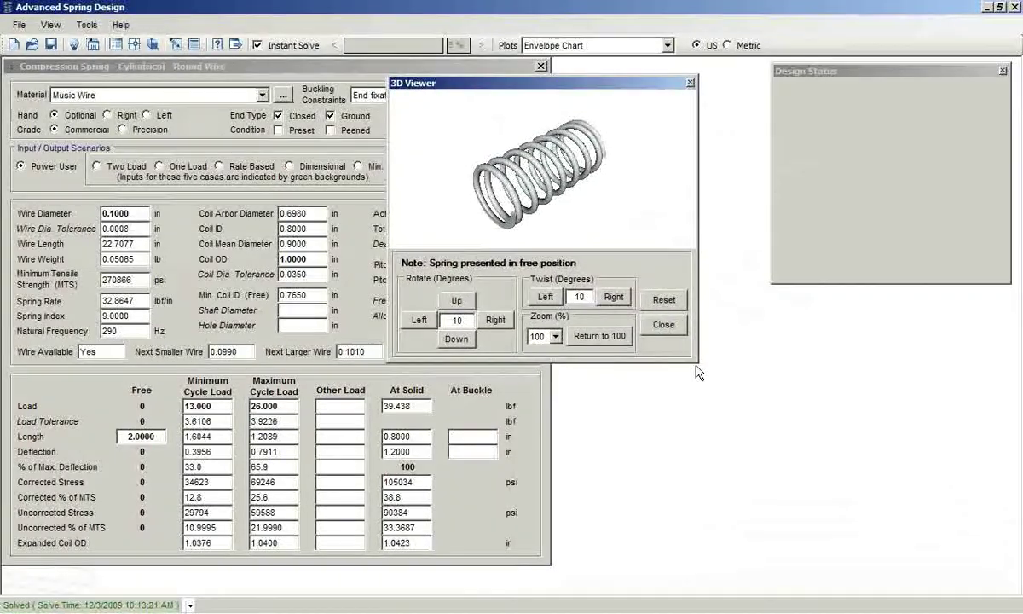
pyautogui.moveTo(700, 369); pyautogui.dragTo(871, 553)
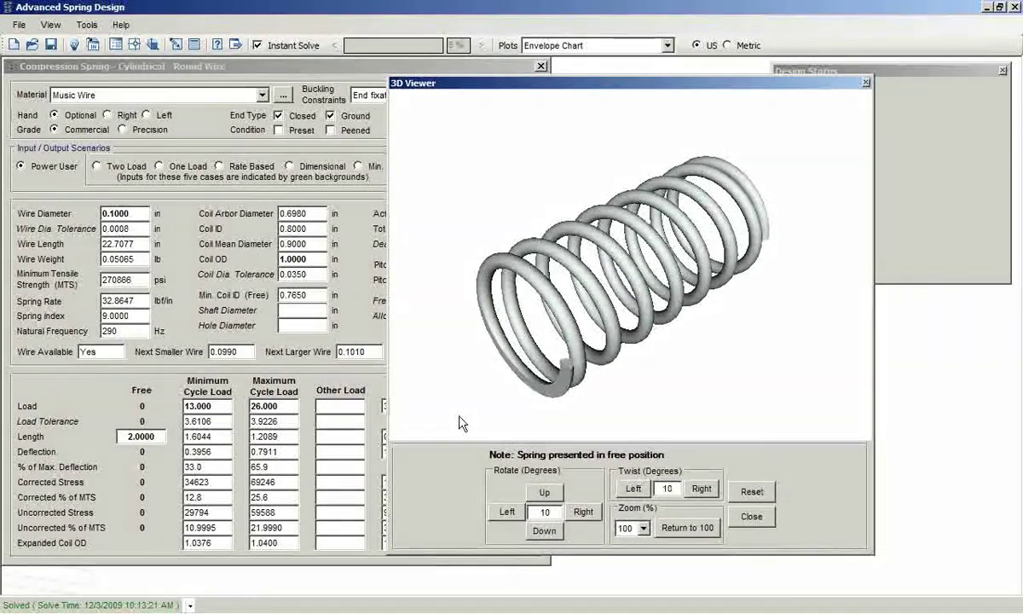
pyautogui.moveTo(430, 390); pyautogui.dragTo(493, 148)
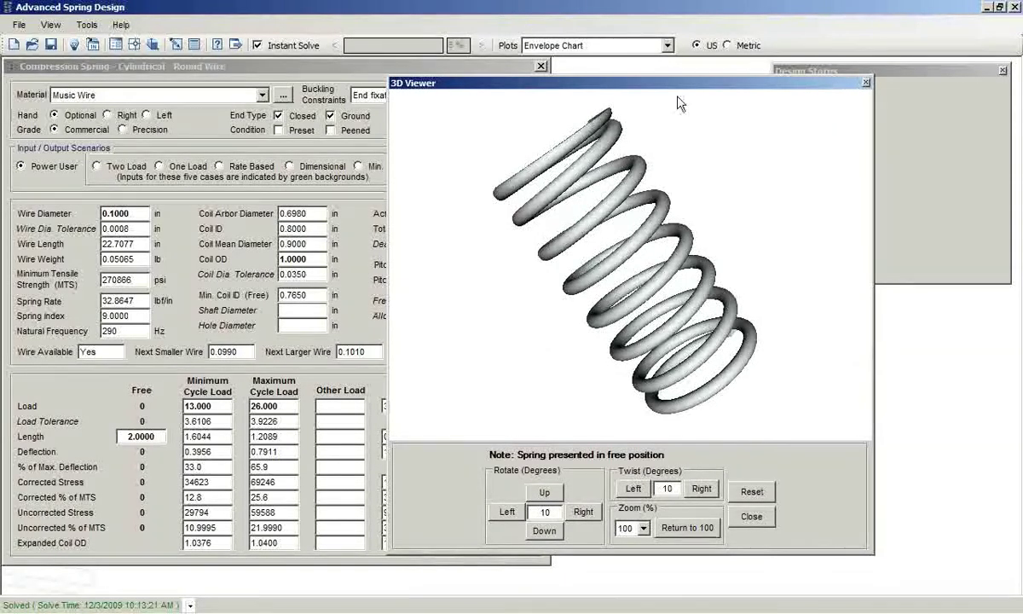
pyautogui.click(866, 81)
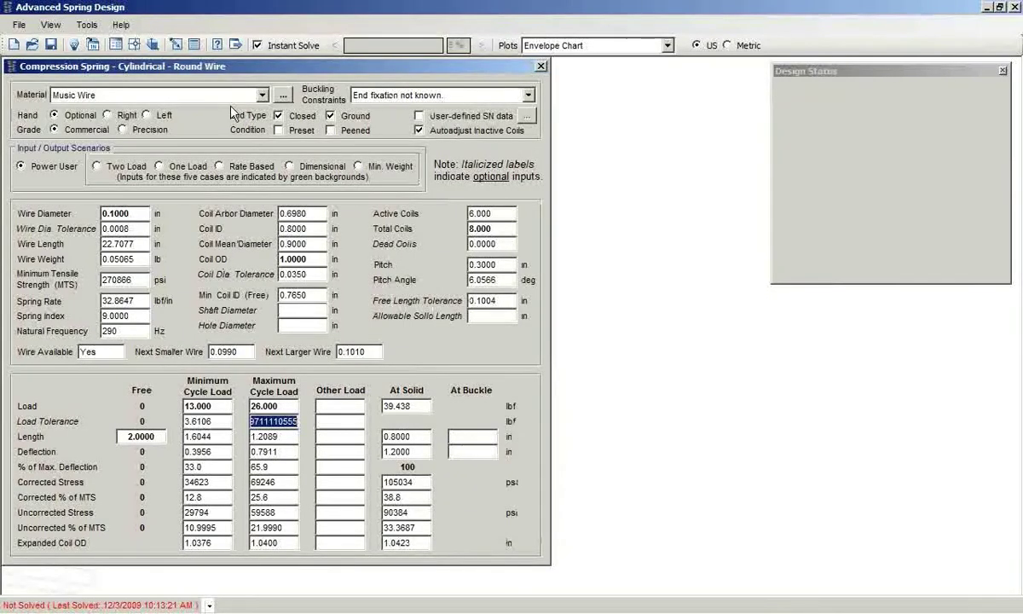
# Preview the standard report with the DXF image for the spring design, review it down to the design notes and close it.
pyautogui.click(86, 25)
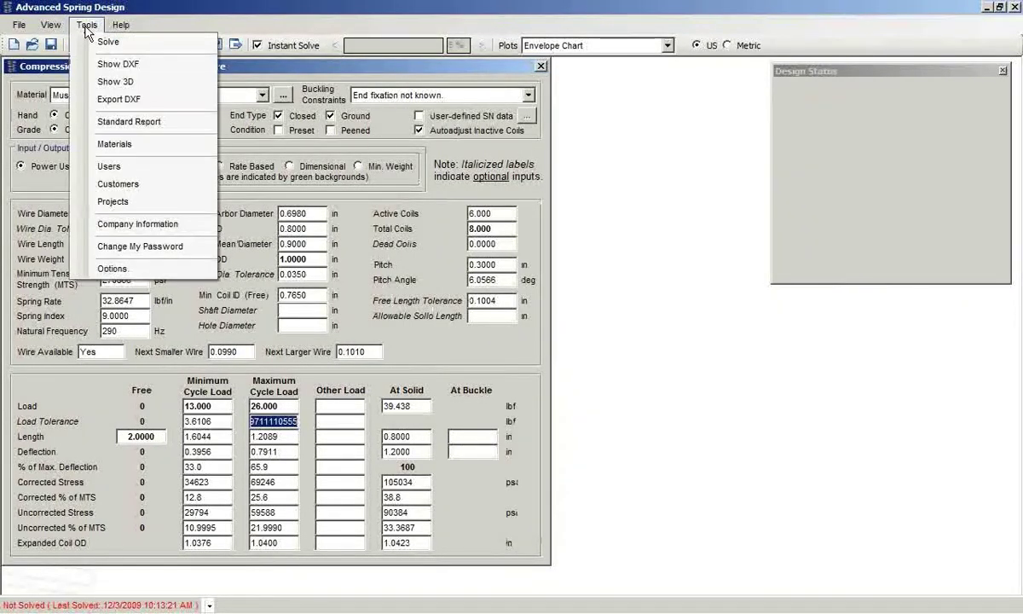
pyautogui.click(116, 124)
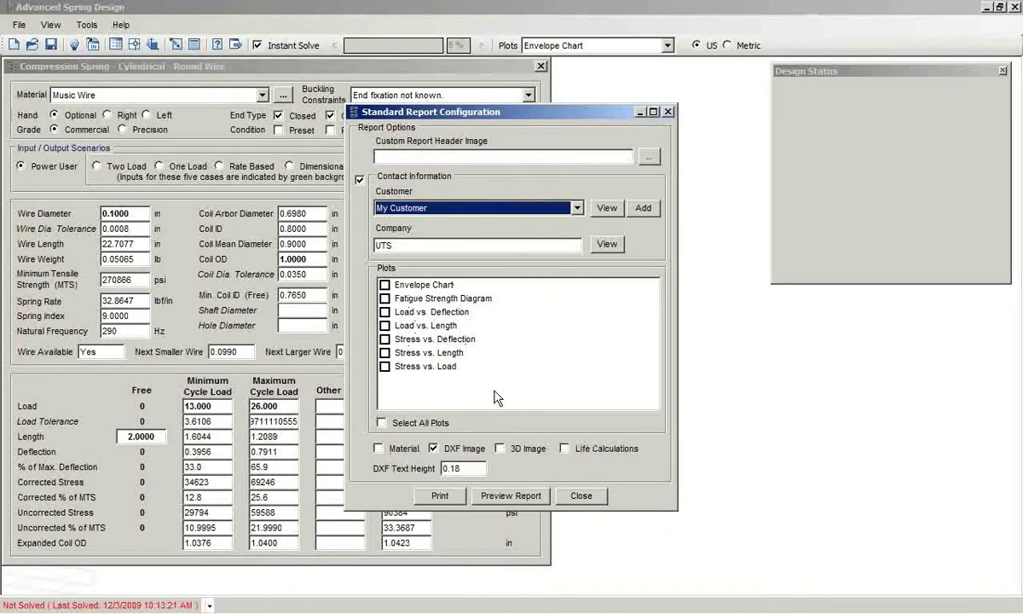
pyautogui.click(501, 496)
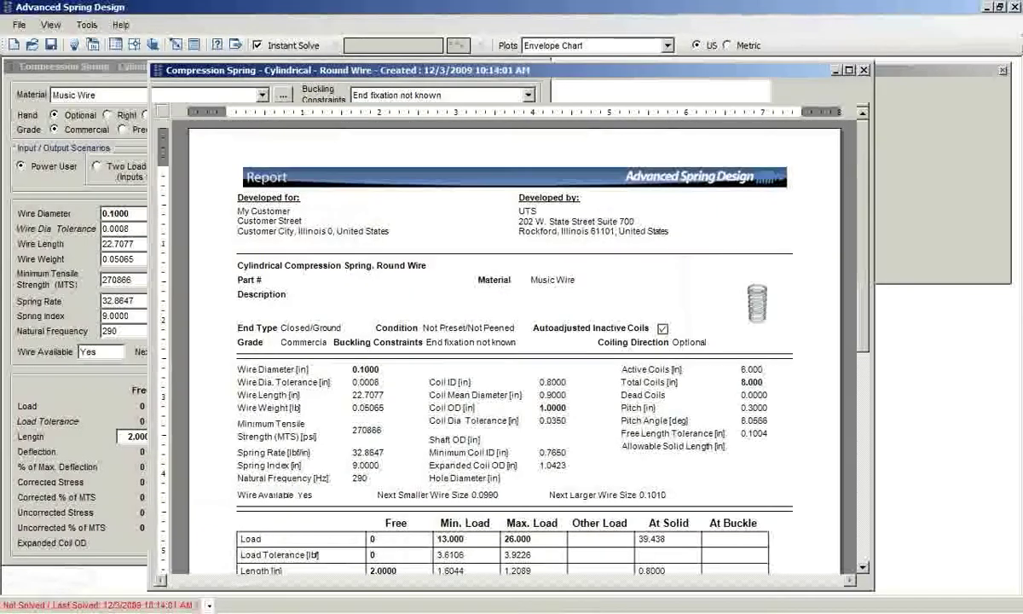
pyautogui.moveTo(423, 72); pyautogui.dragTo(290, 65)
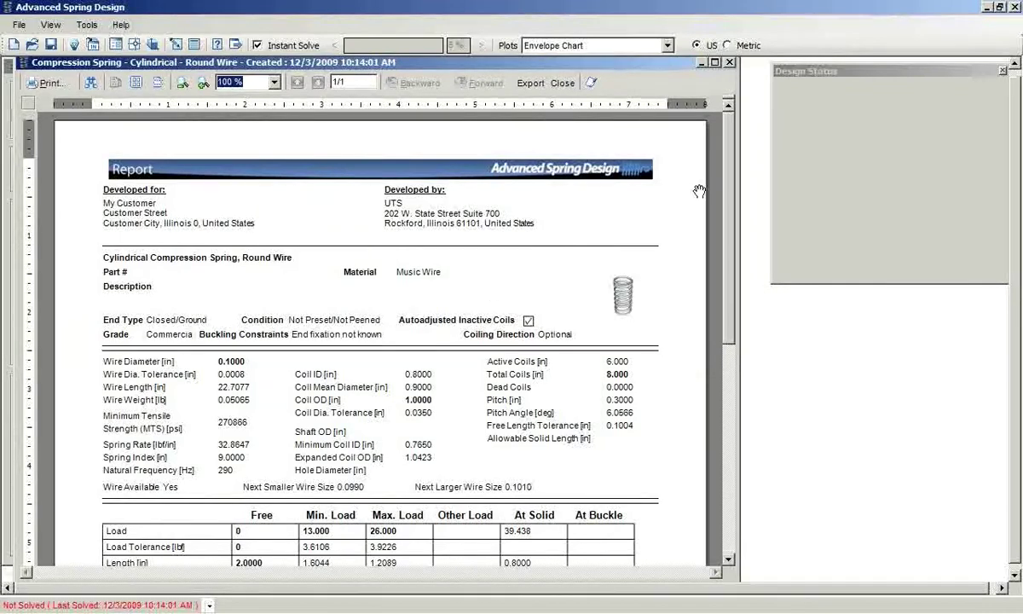
pyautogui.scroll(-5, 732, 251)
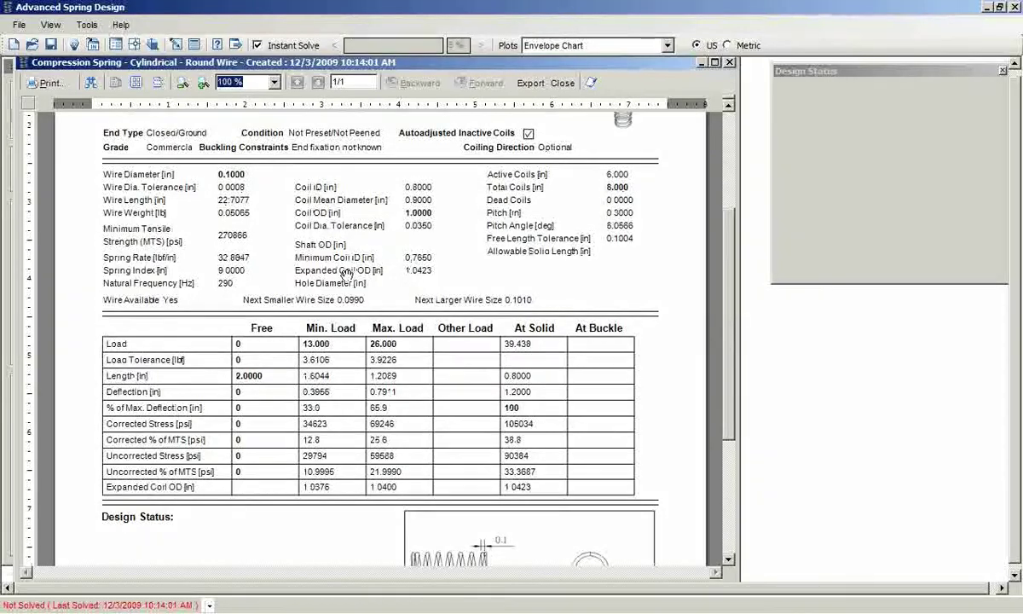
pyautogui.moveTo(733, 250); pyautogui.dragTo(733, 304)
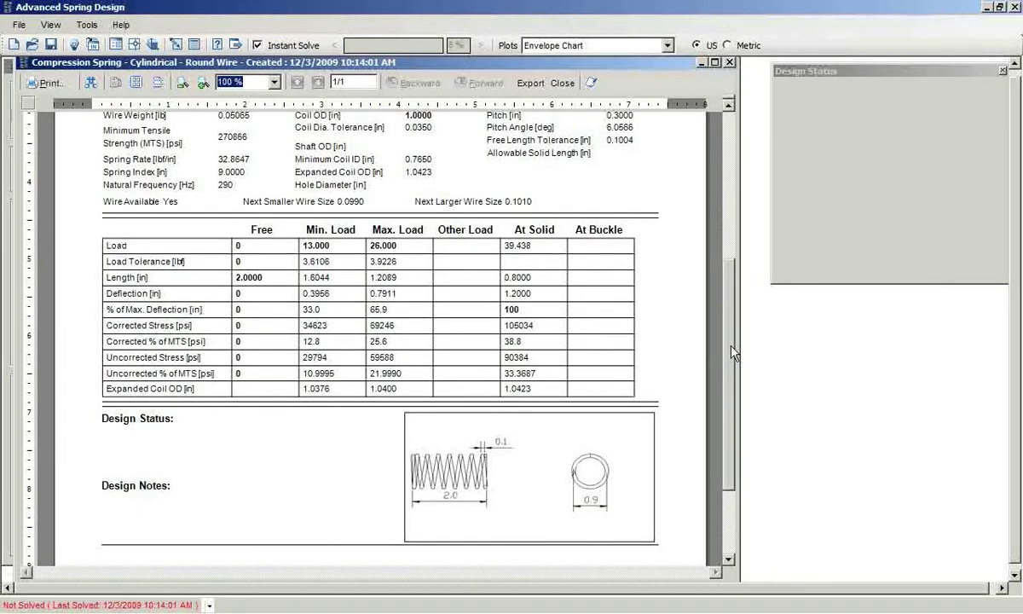
pyautogui.moveTo(729, 349); pyautogui.dragTo(729, 207)
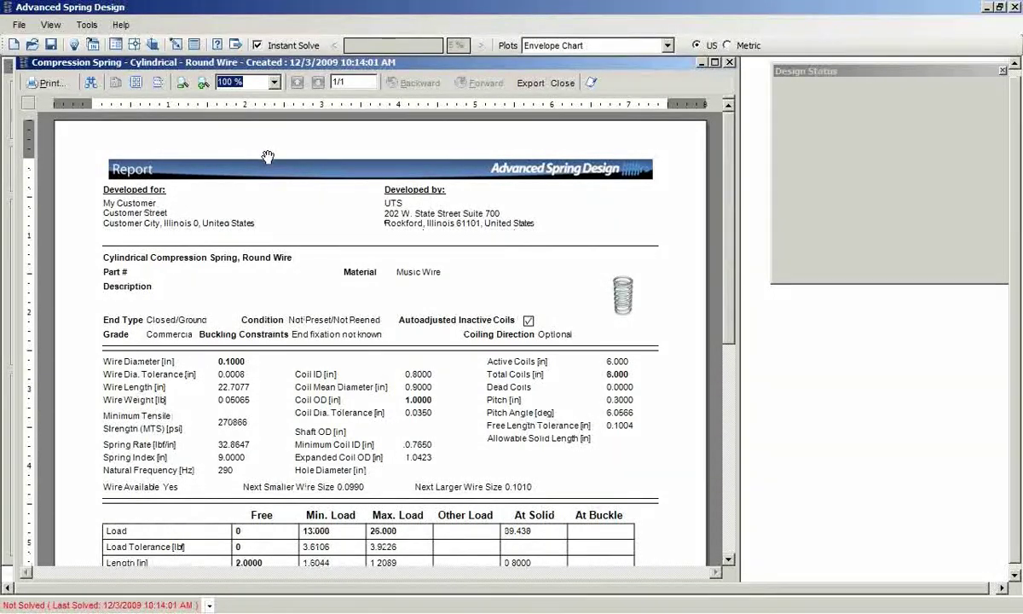
pyautogui.click(563, 84)
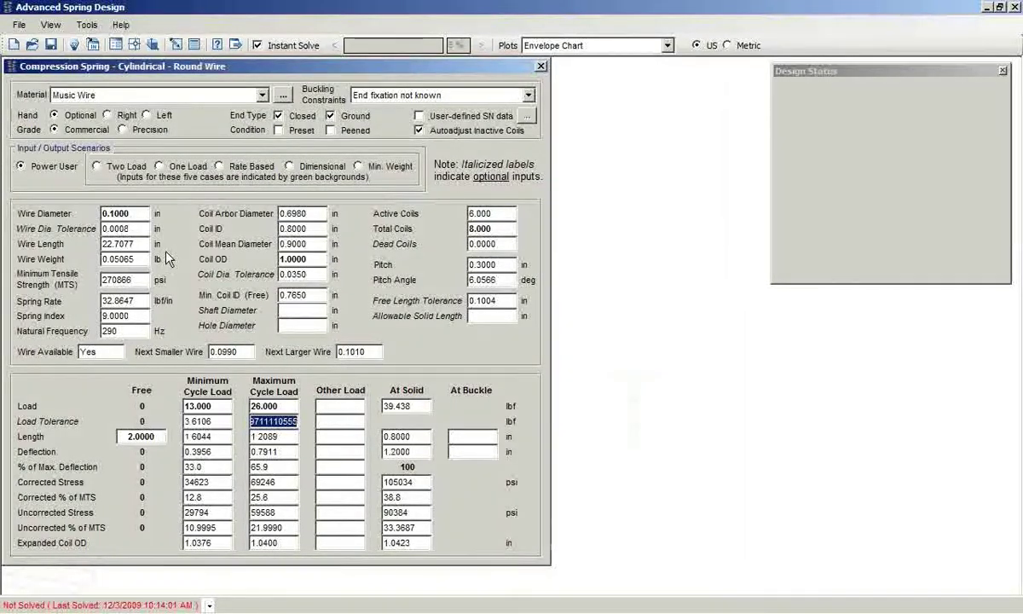